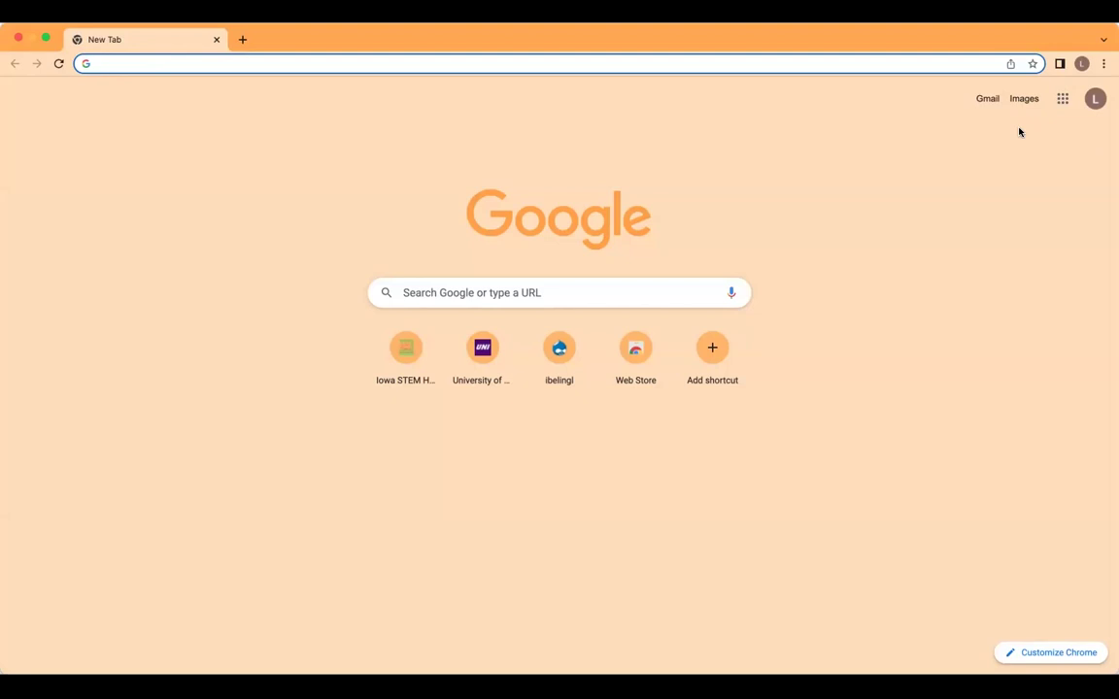
Step: Switch off Chrome's 'Save and fill addresses' setting under Autofill > Addresses and more
left_click(1102, 64)
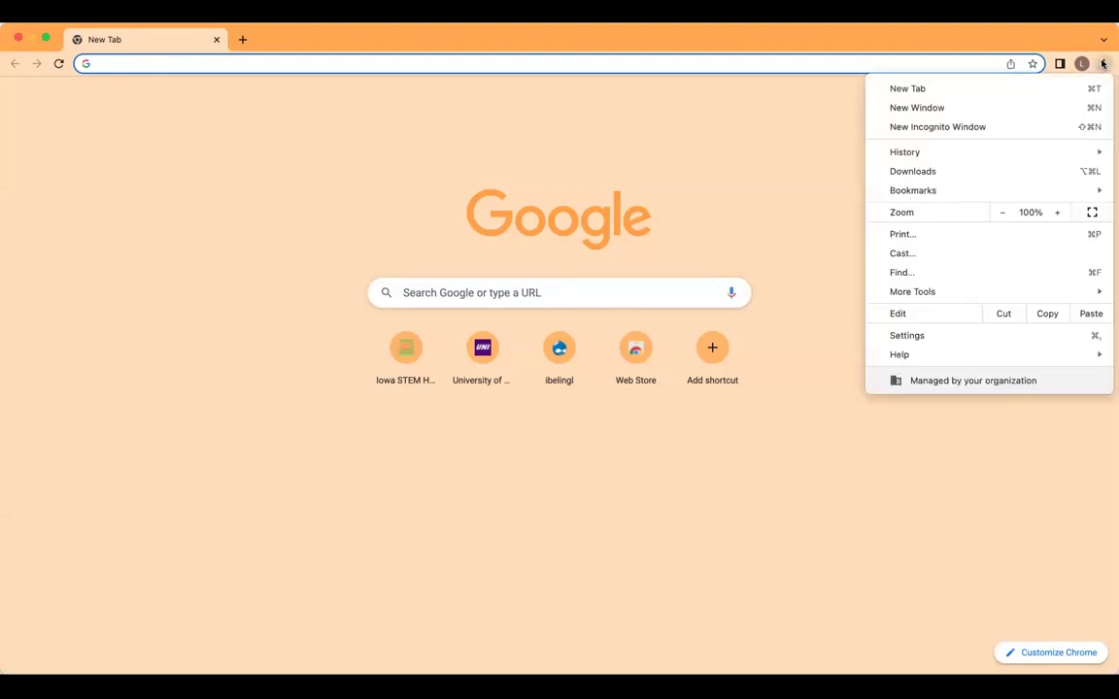
left_click(918, 335)
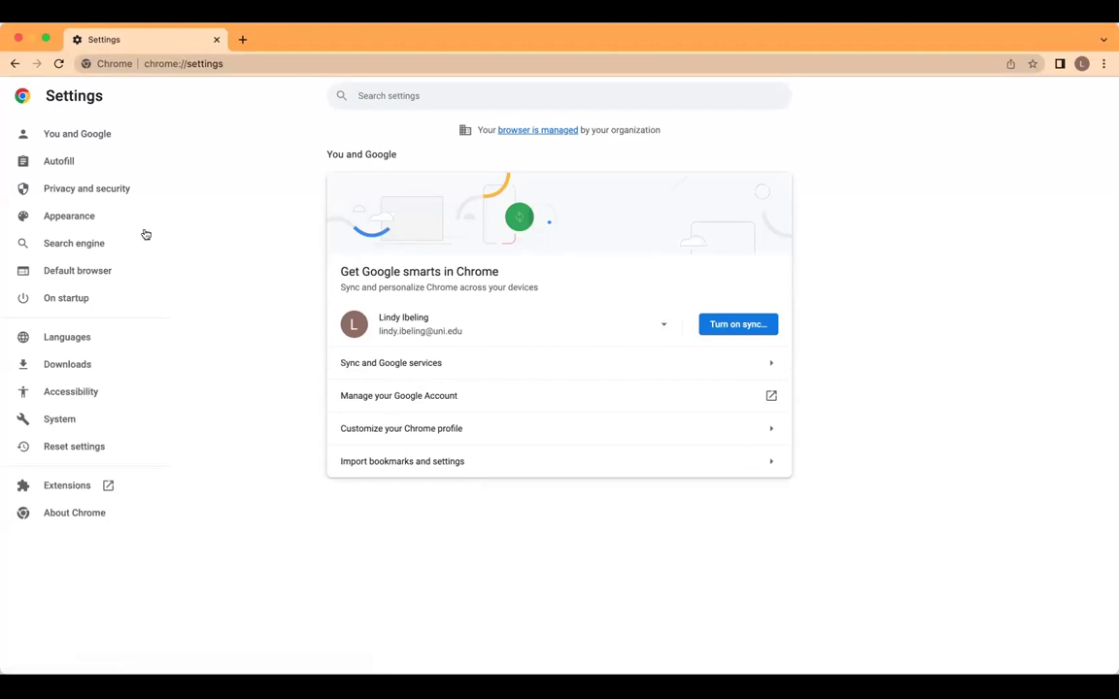
left_click(57, 167)
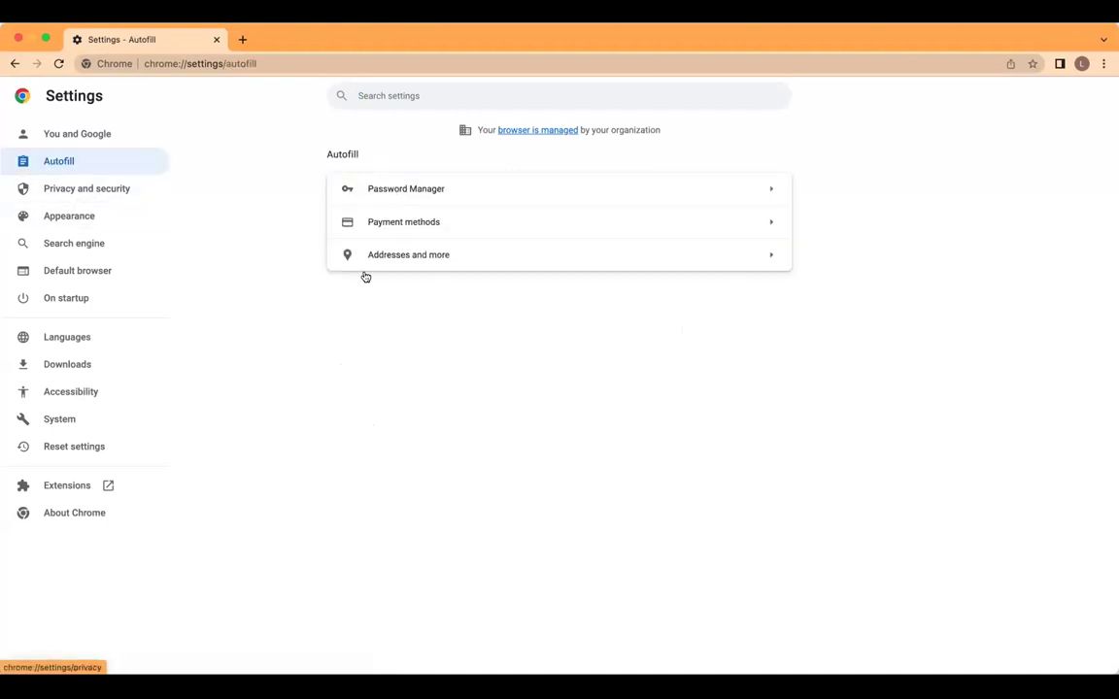
left_click(406, 263)
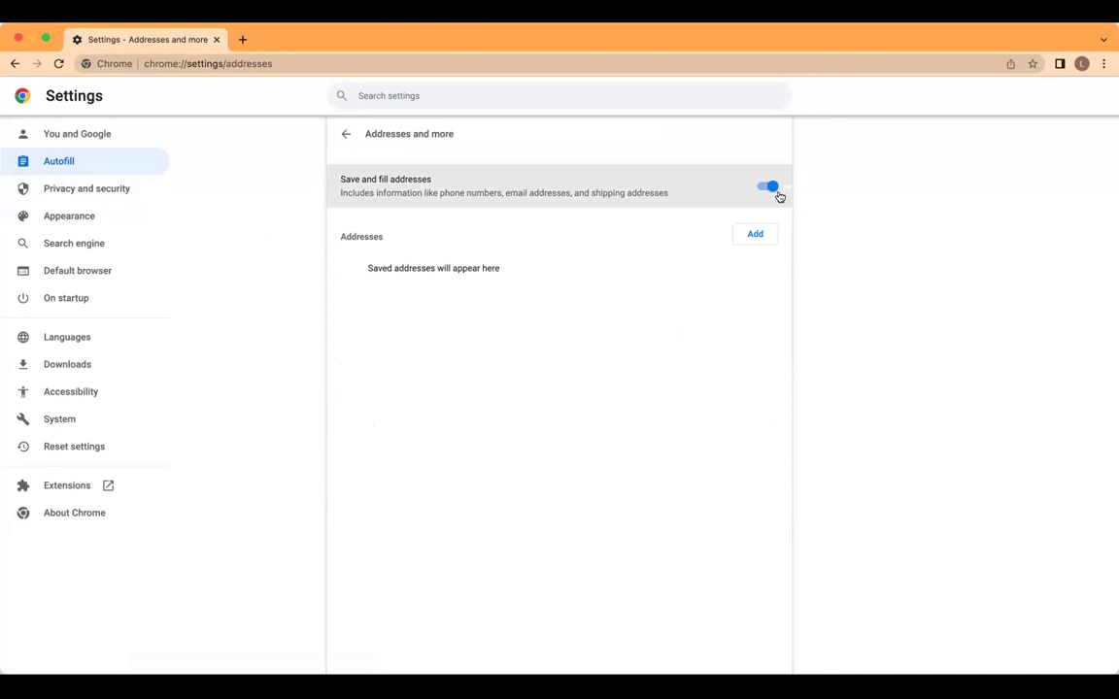
left_click(764, 191)
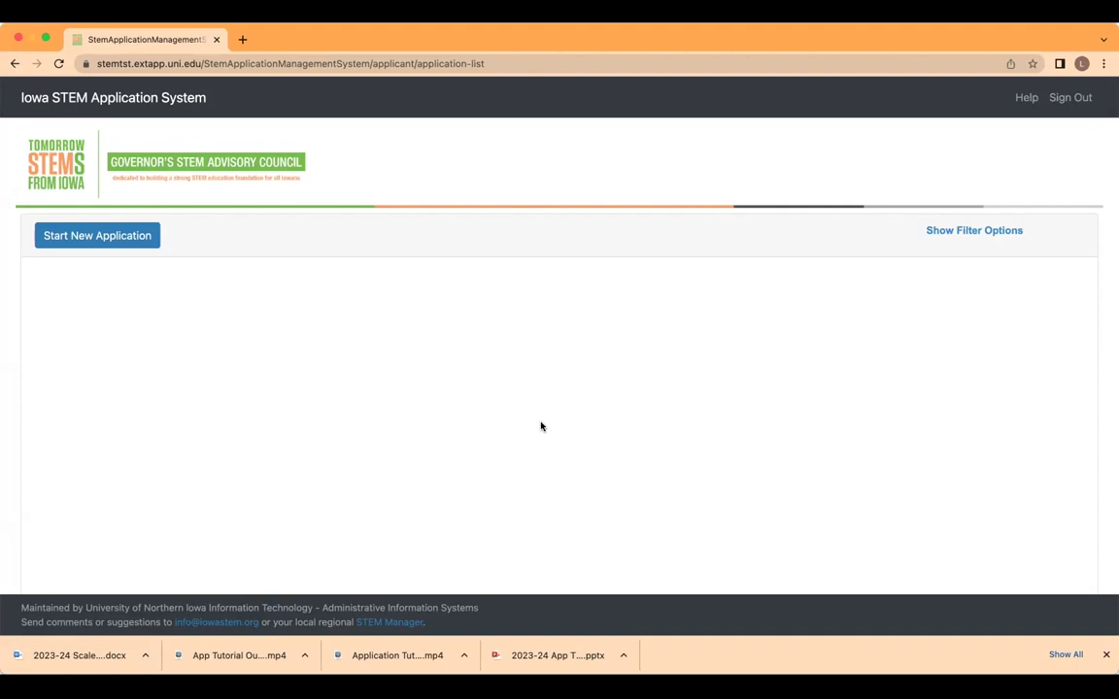
Step: Start a new Scale Up application for Scale-Up PROGRAM B and open its form
left_click(126, 237)
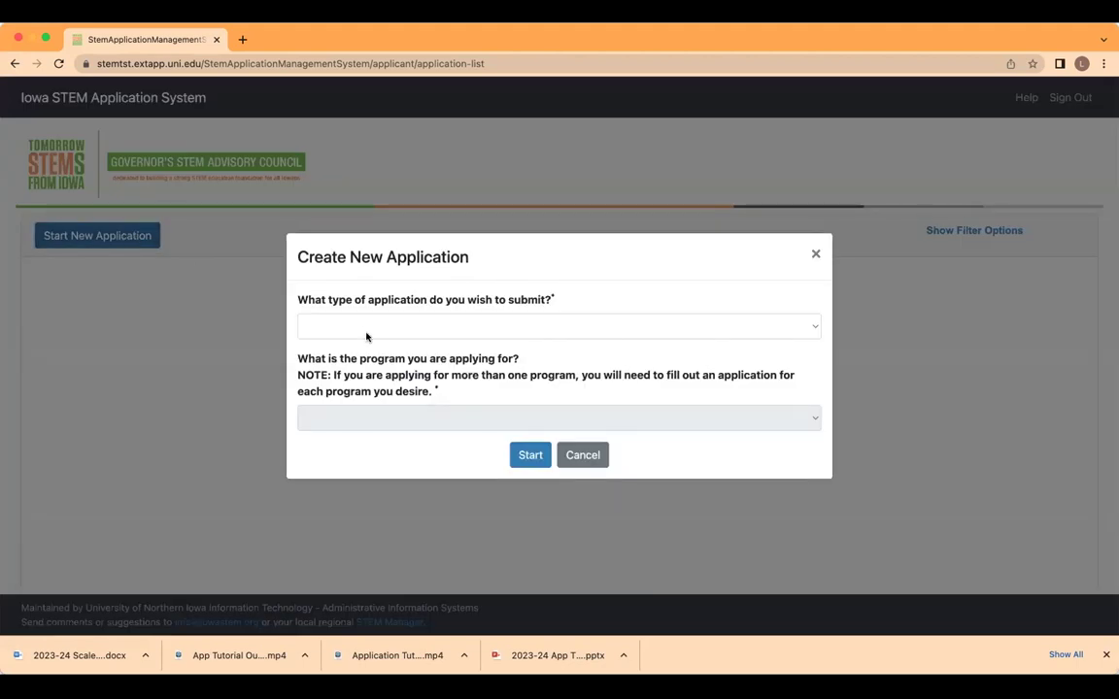
left_click(367, 334)
left_click(353, 364)
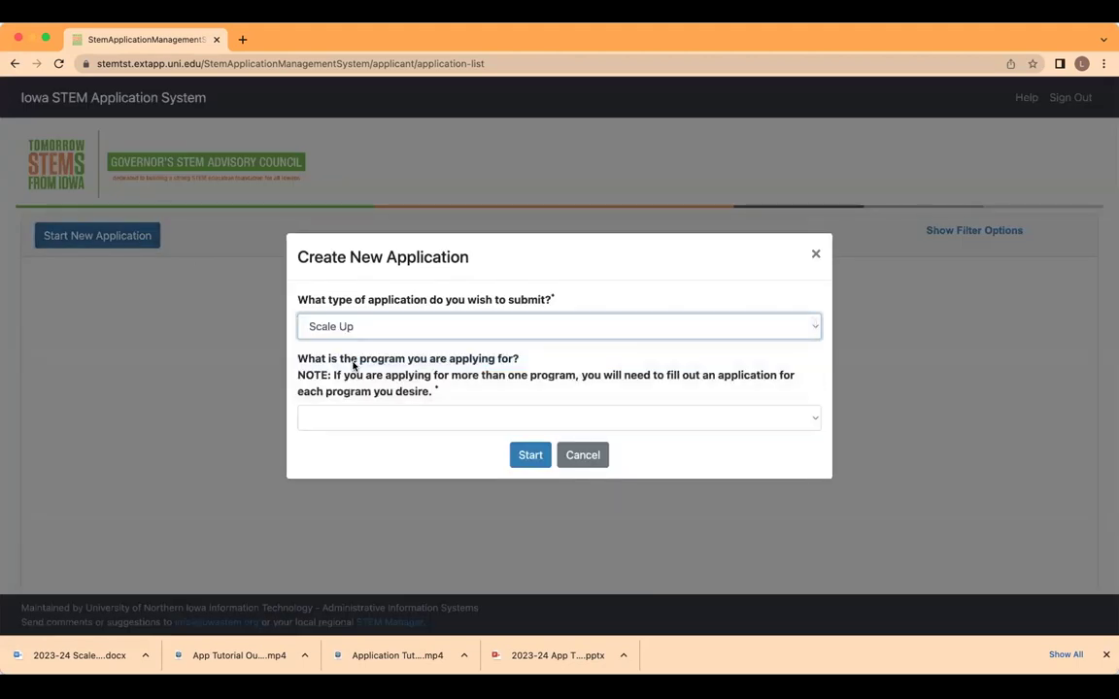
left_click(344, 418)
left_click(345, 434)
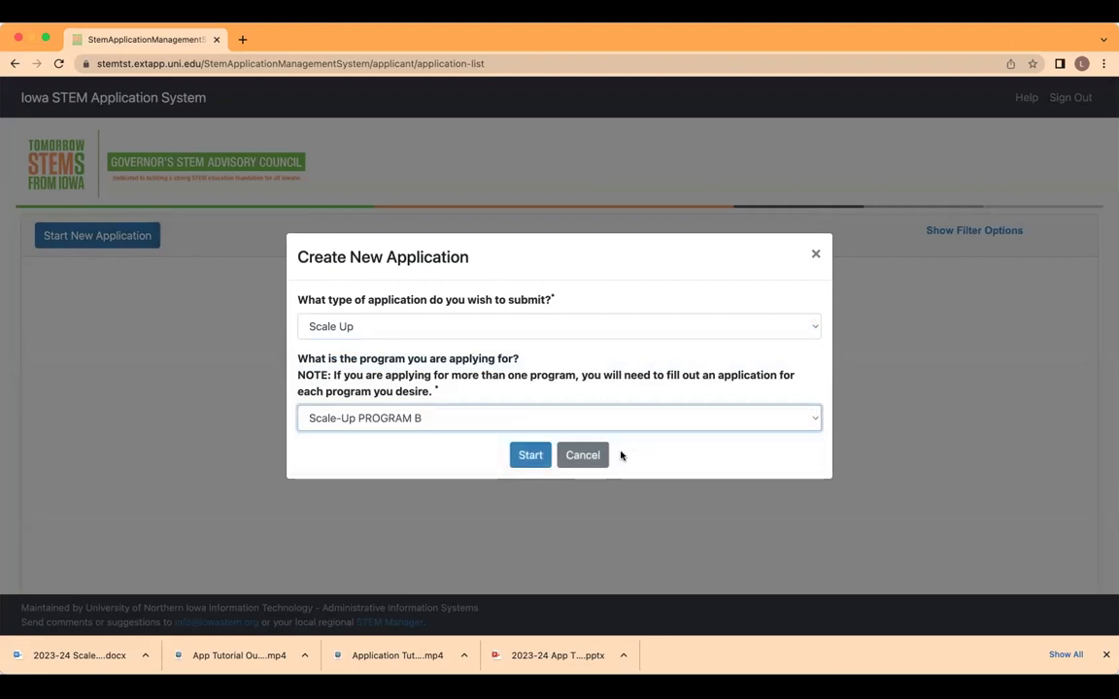
left_click(531, 455)
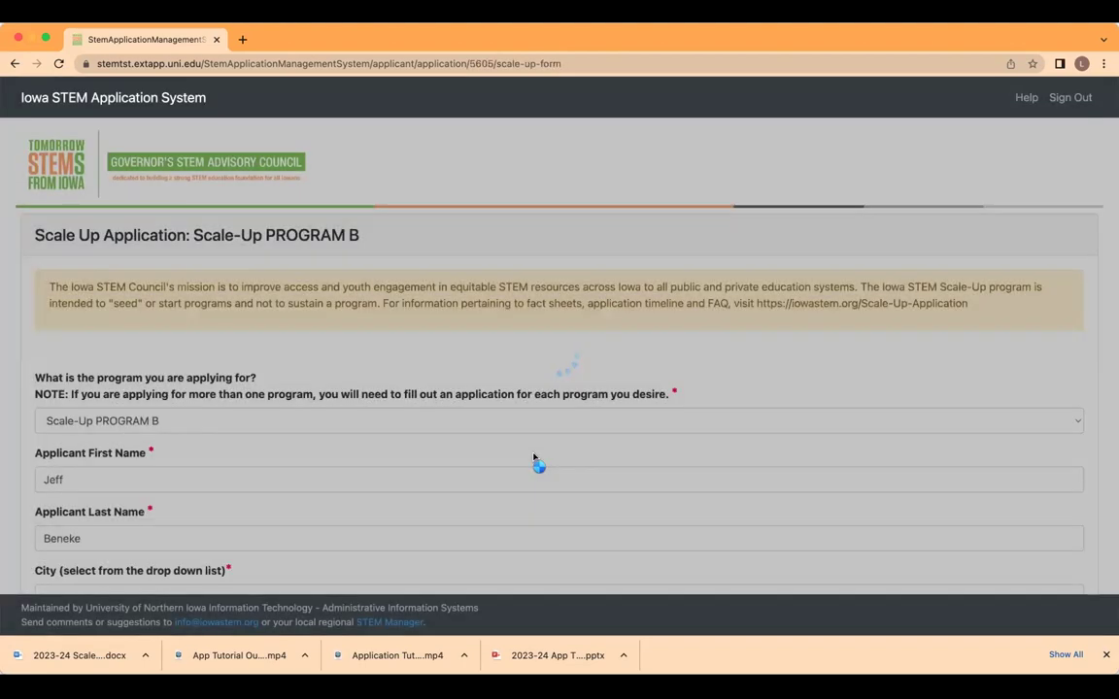
Step: Set the applicant's city to Cedar Falls, searching with 'ceda'
scroll(533, 456, "down", 2)
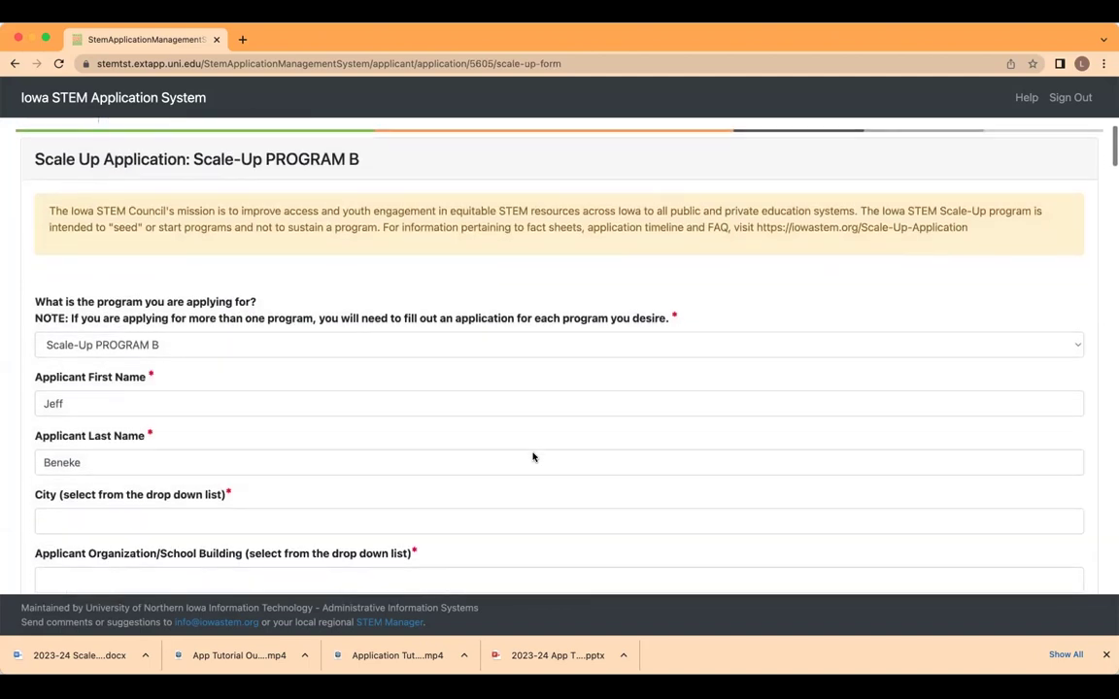
scroll(533, 457, "down", 2)
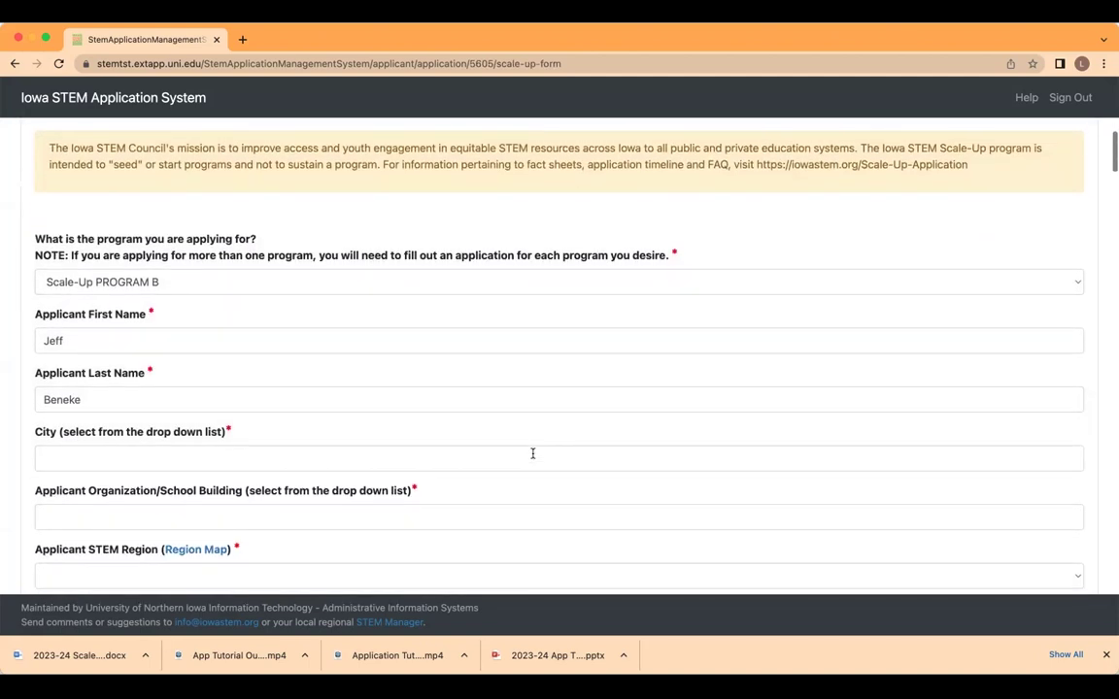
left_click(262, 454)
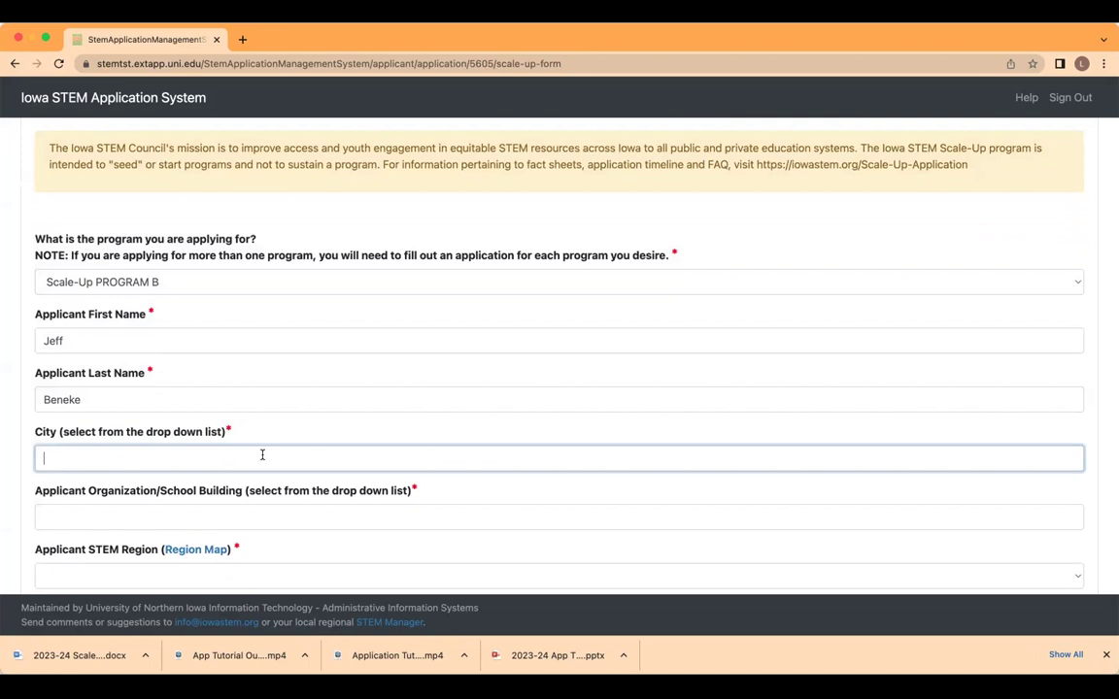
type("ceda")
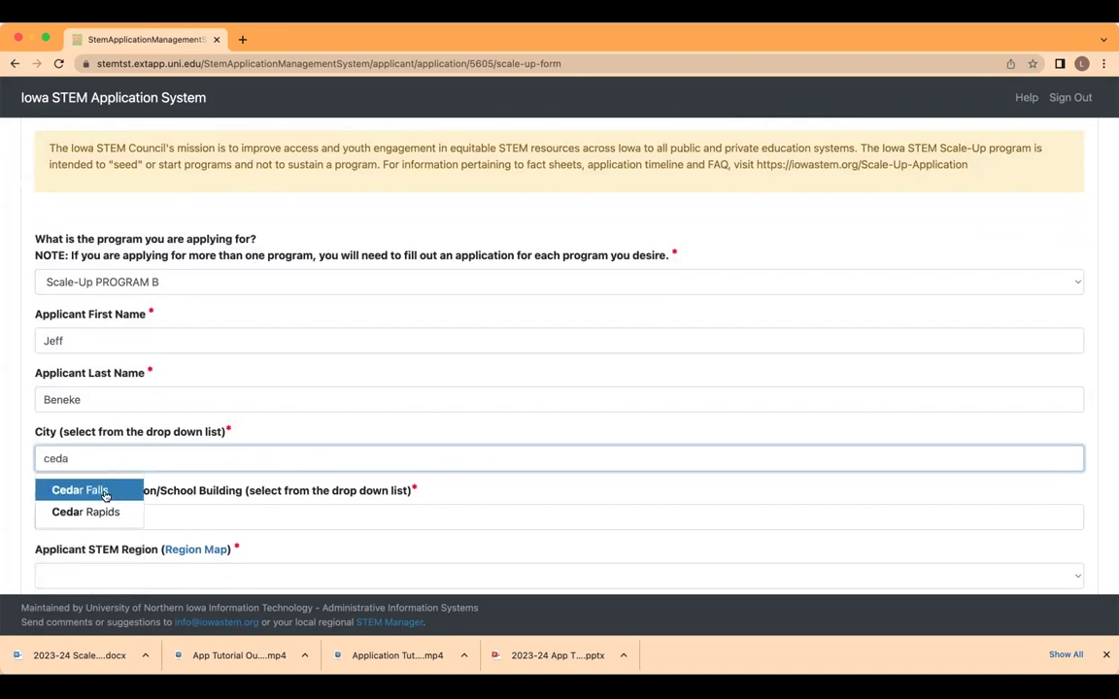
left_click(106, 493)
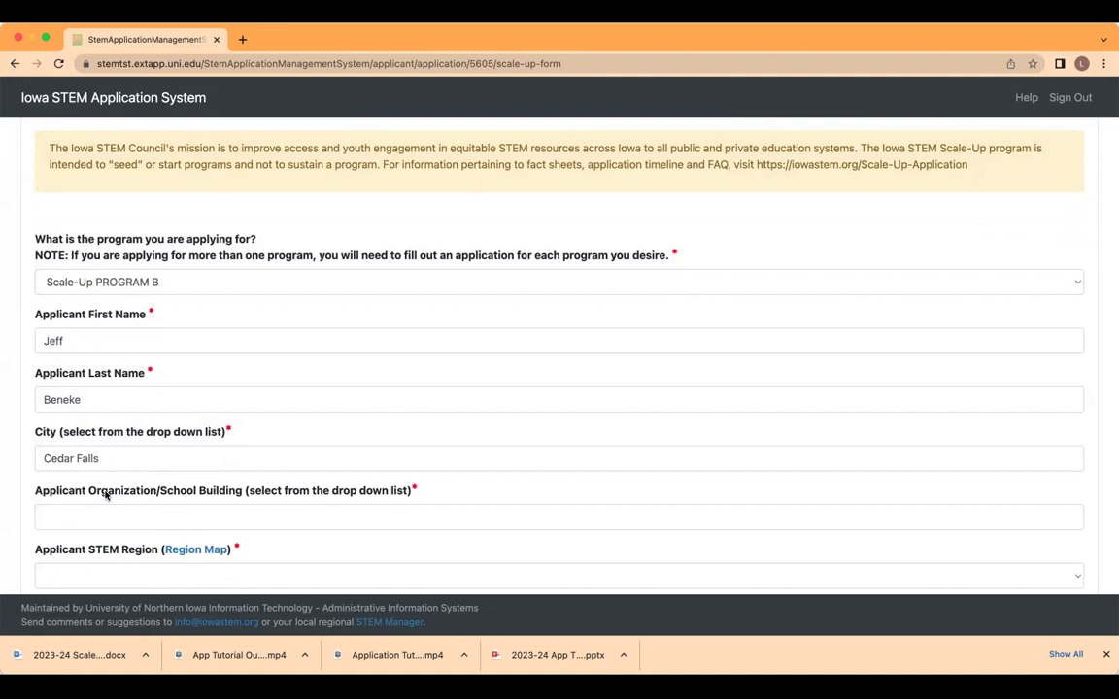
Step: Choose Cedar Falls High School as the organization, filling region Northeast
scroll(106, 496, "down", 2)
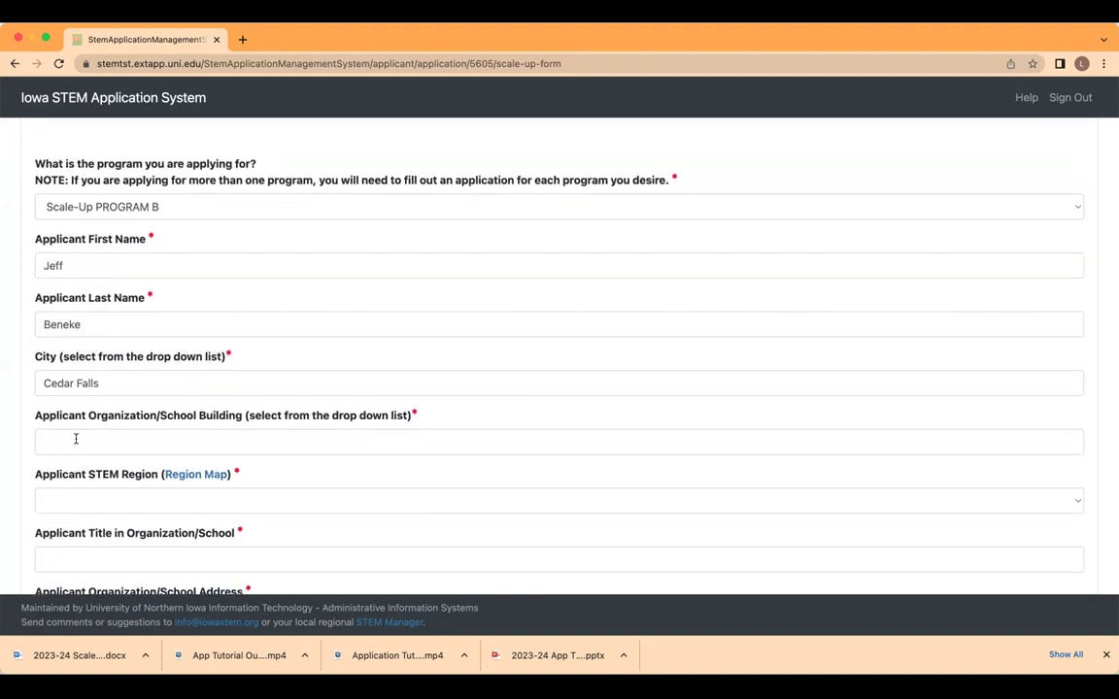
left_click(76, 439)
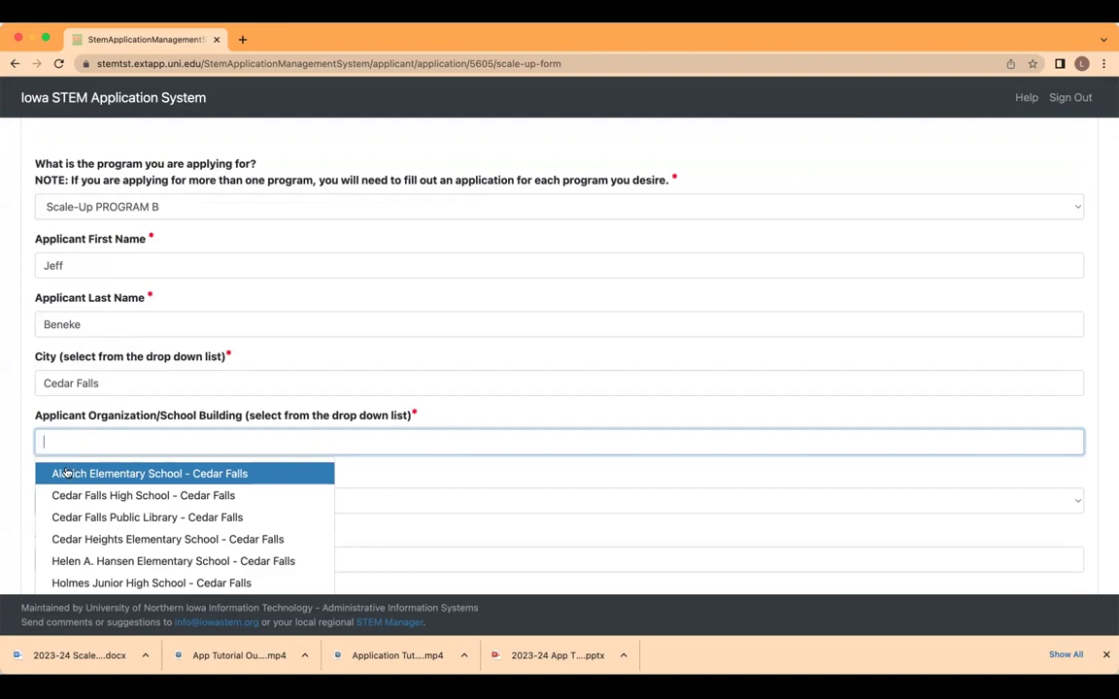
left_click(72, 495)
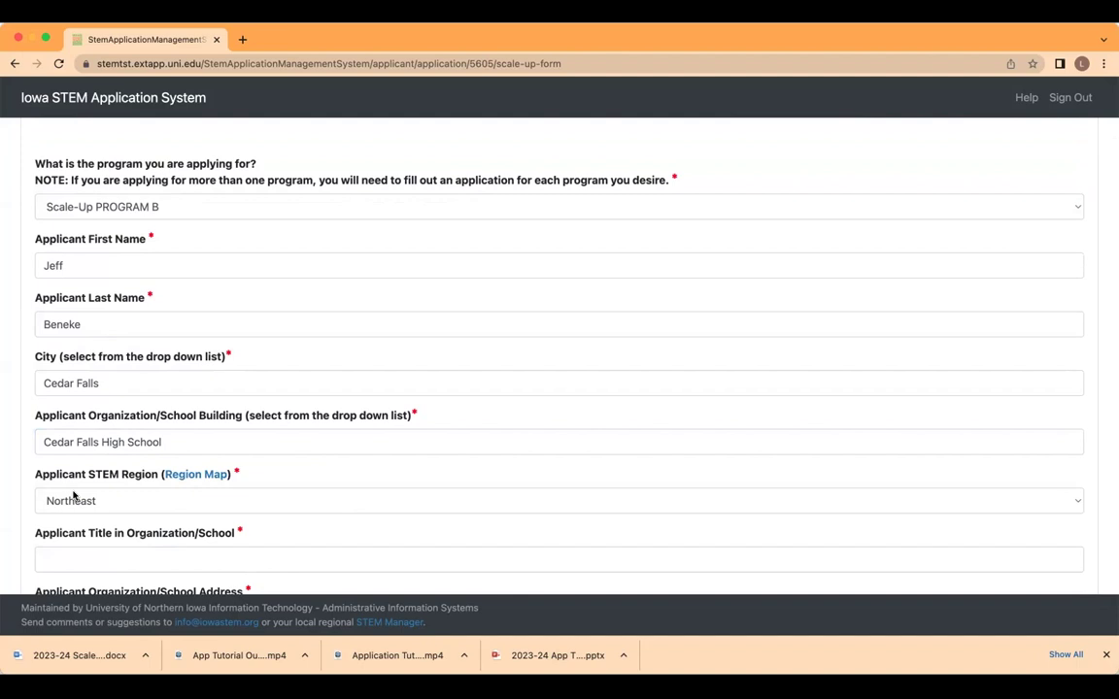
scroll(73, 495, "down", 5)
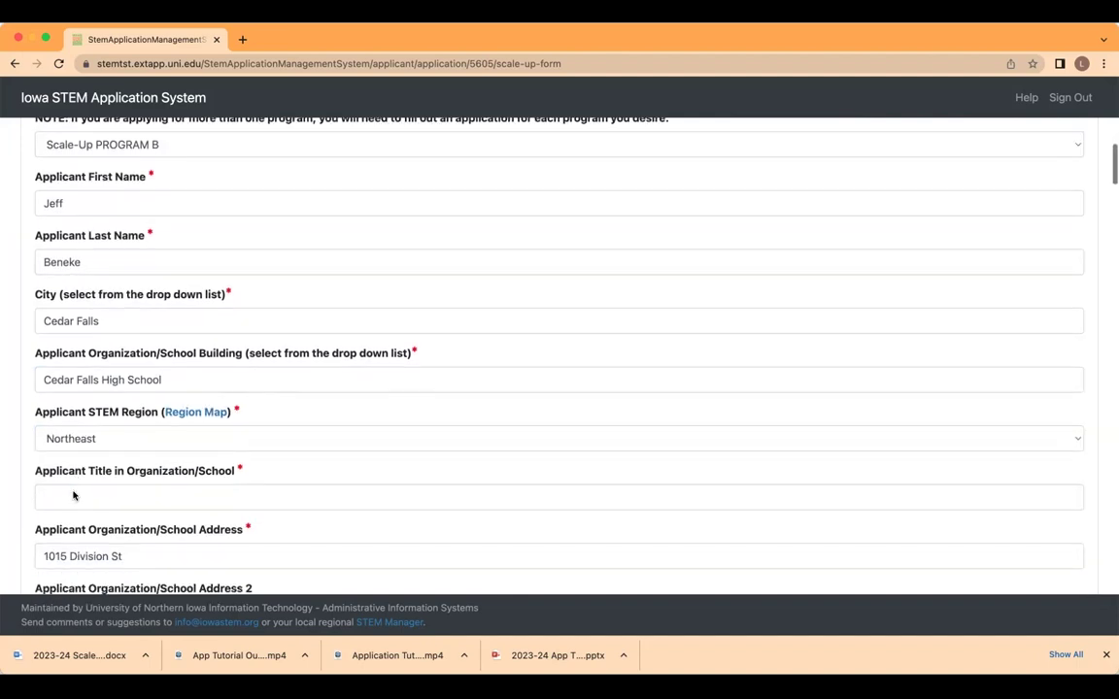
scroll(72, 495, "down", 1)
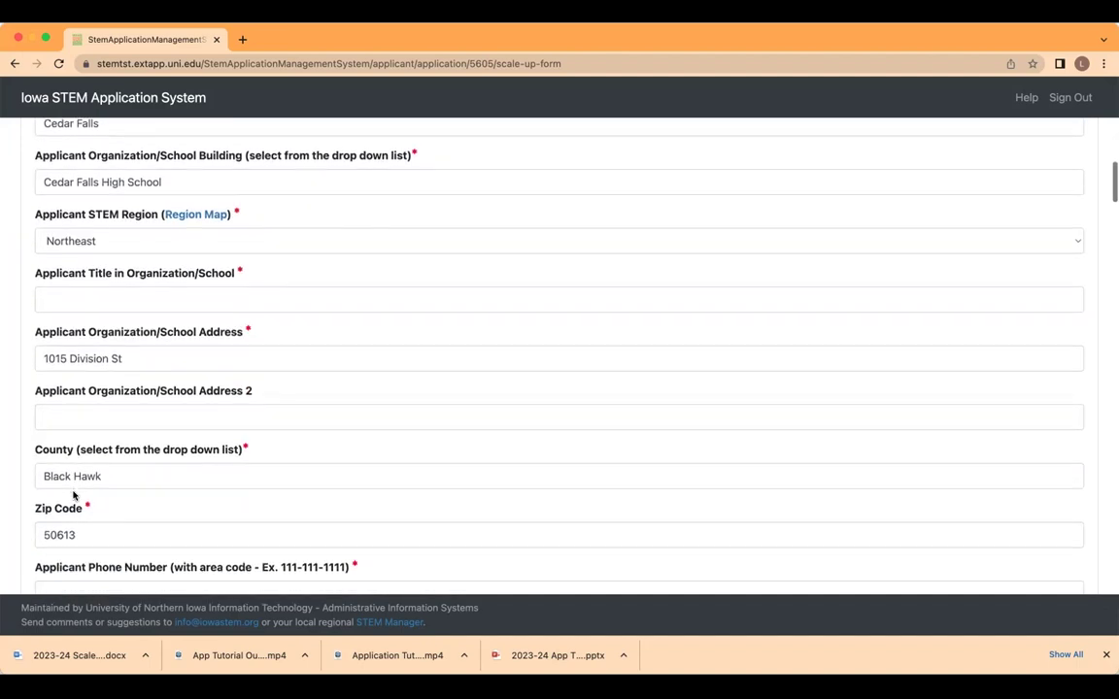
scroll(73, 495, "down", 2)
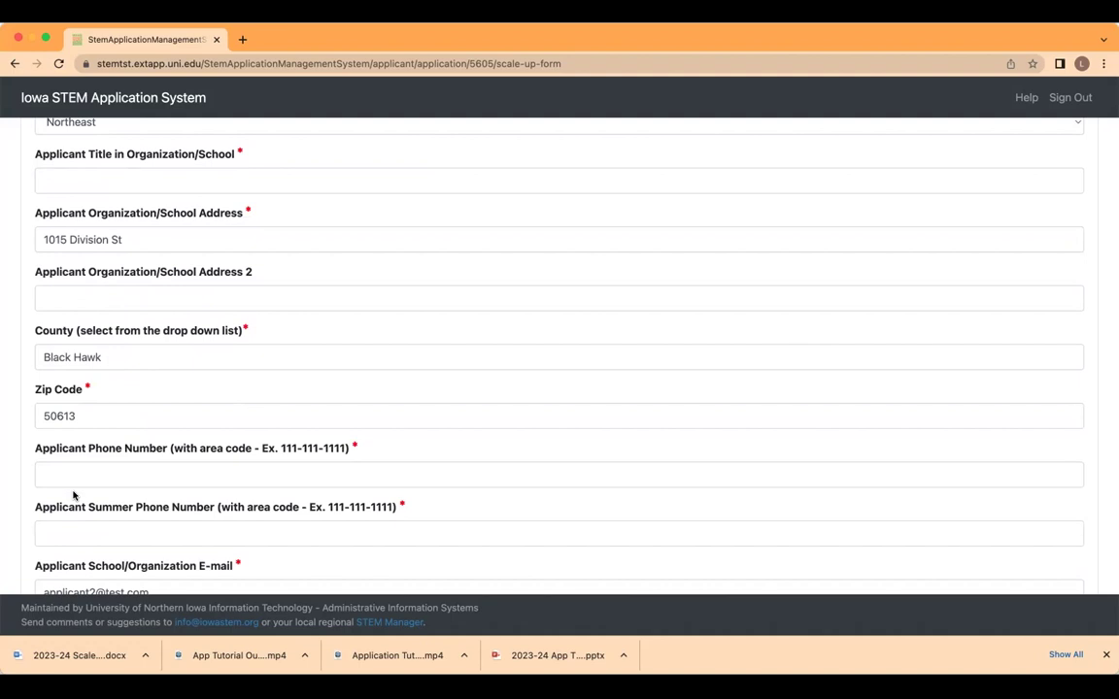
scroll(72, 496, "down", 3)
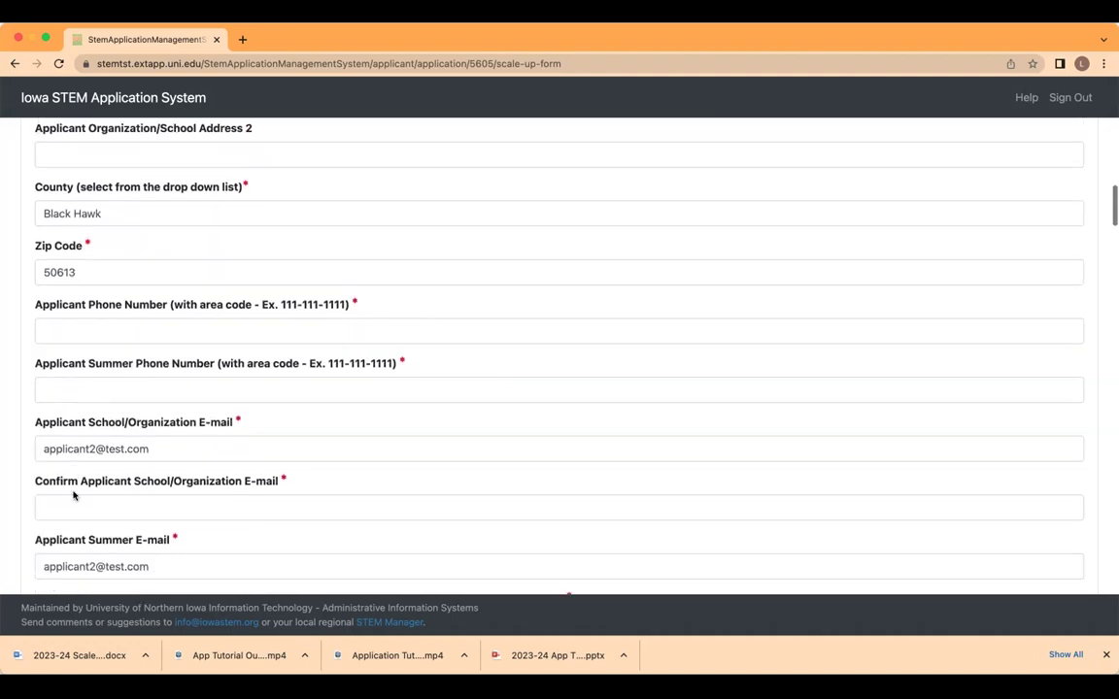
Step: Scroll past the Principal, Fiscal Agent and Educator 1 sections to the educator area
scroll(73, 495, "down", 10)
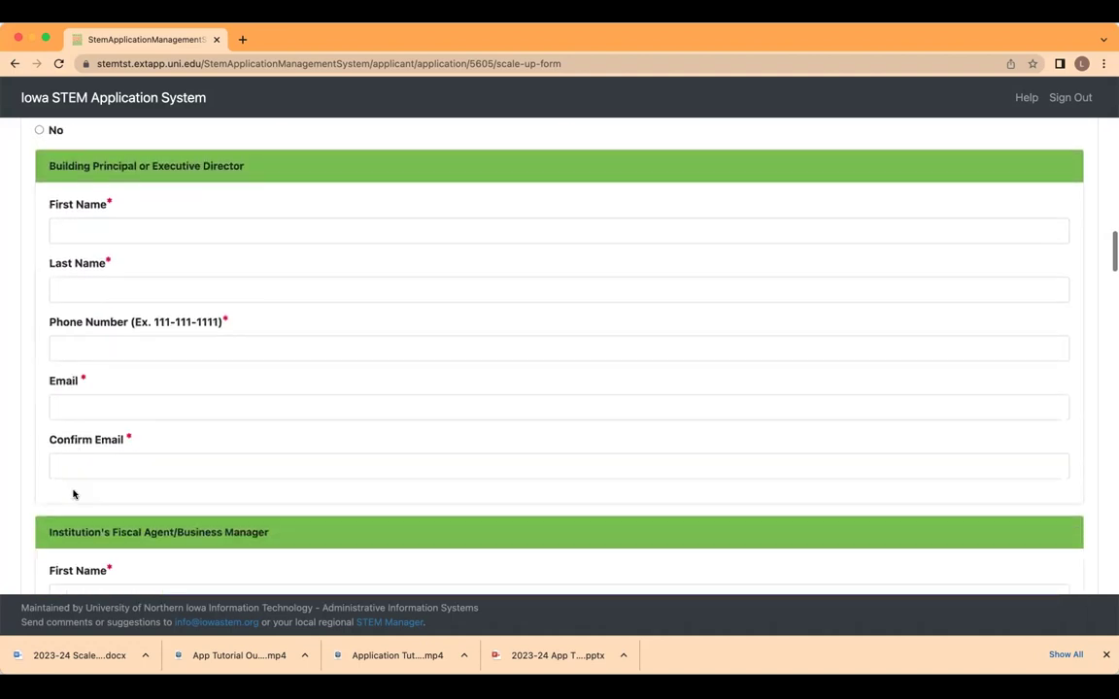
scroll(73, 495, "down", 9)
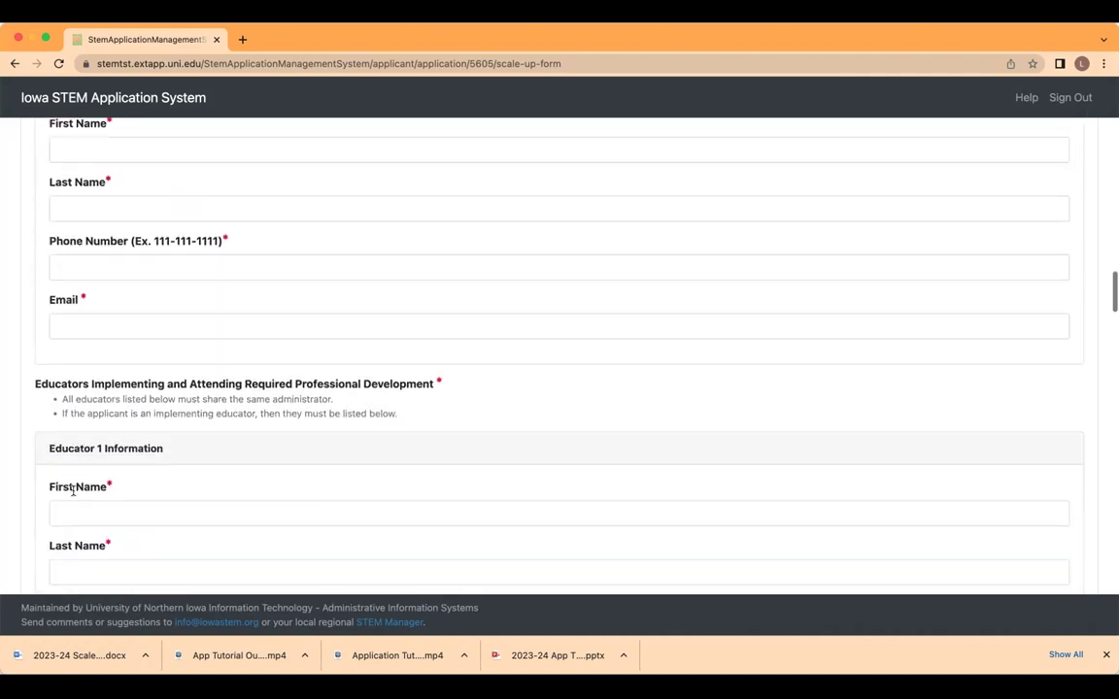
scroll(72, 491, "down", 6)
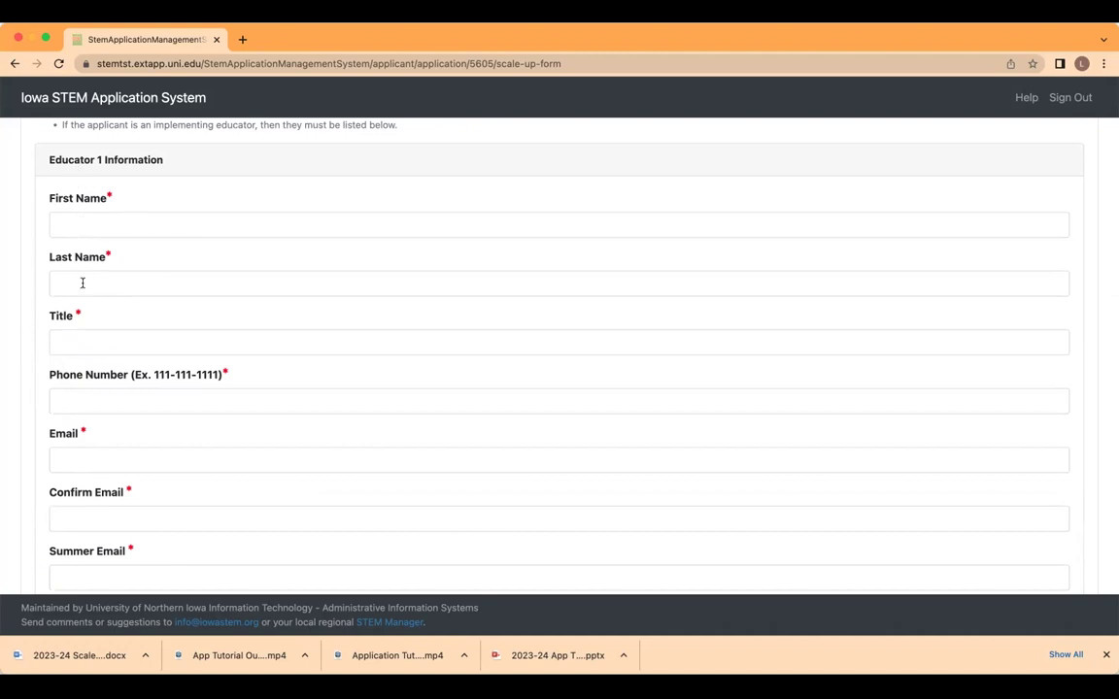
scroll(83, 283, "down", 5)
scroll(82, 287, "down", 4)
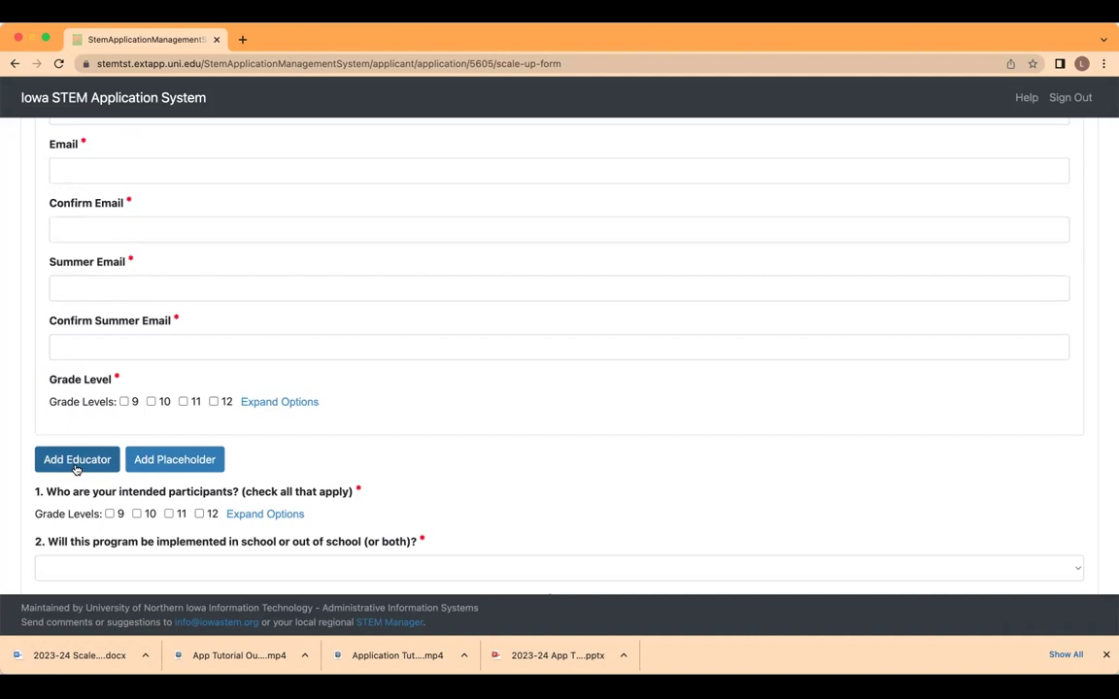
Step: Add a placeholder Educator 2 and scroll down to its 'Why placeholder was chosen?' box
left_click(132, 467)
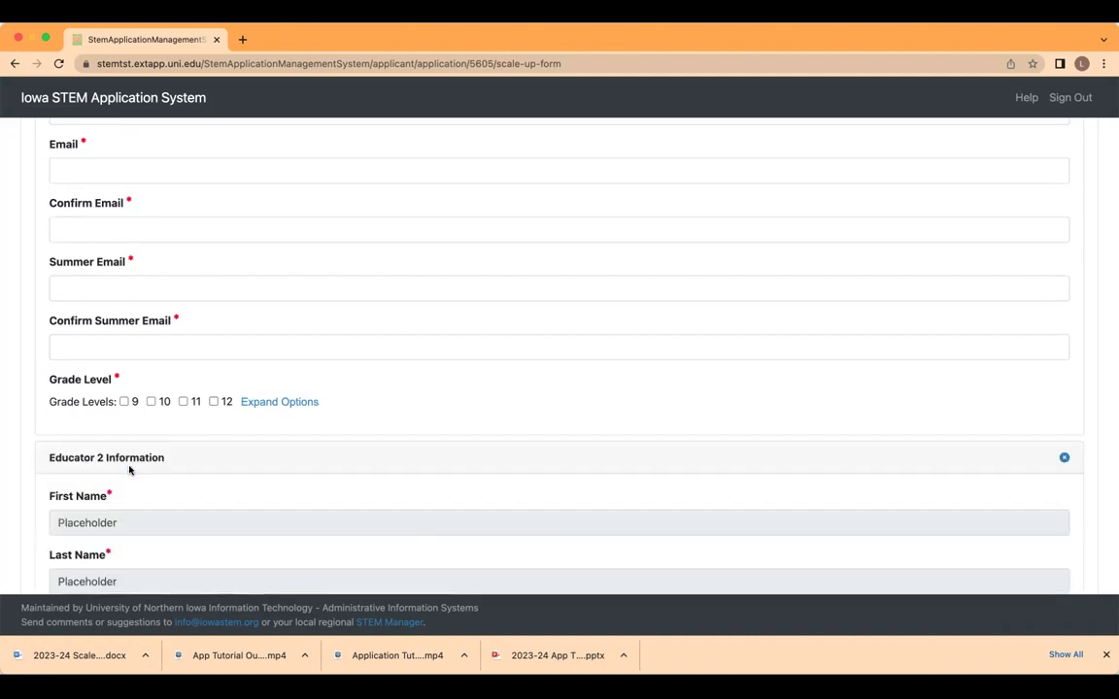
scroll(129, 469, "down", 1)
scroll(129, 470, "down", 5)
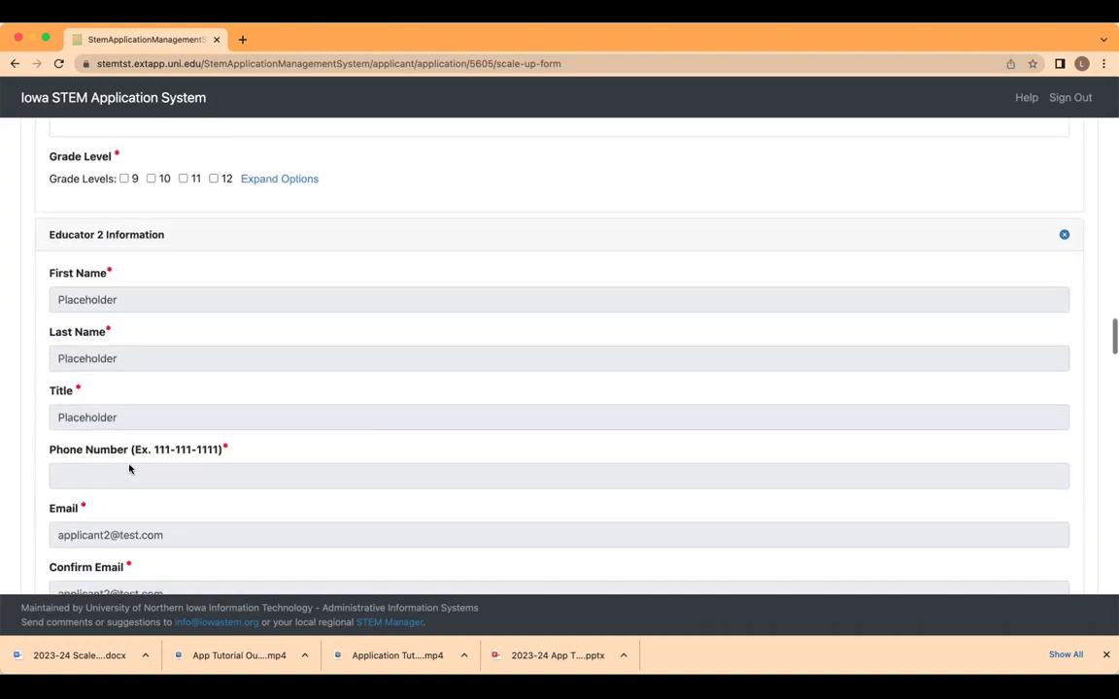
scroll(129, 469, "down", 3)
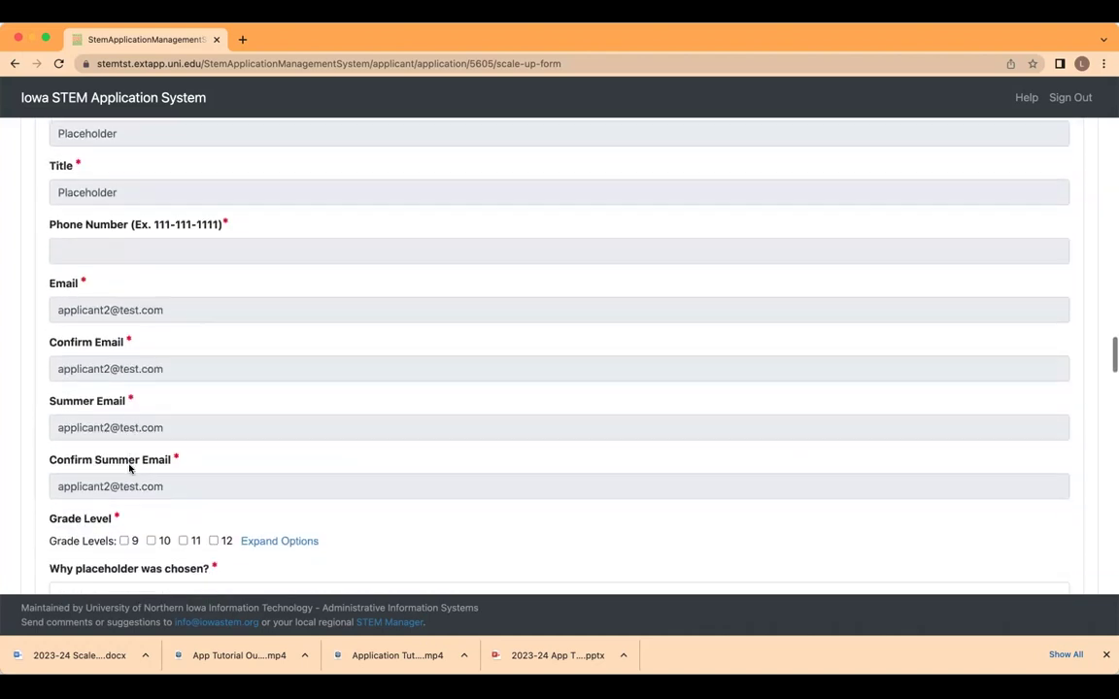
scroll(129, 467, "down", 1)
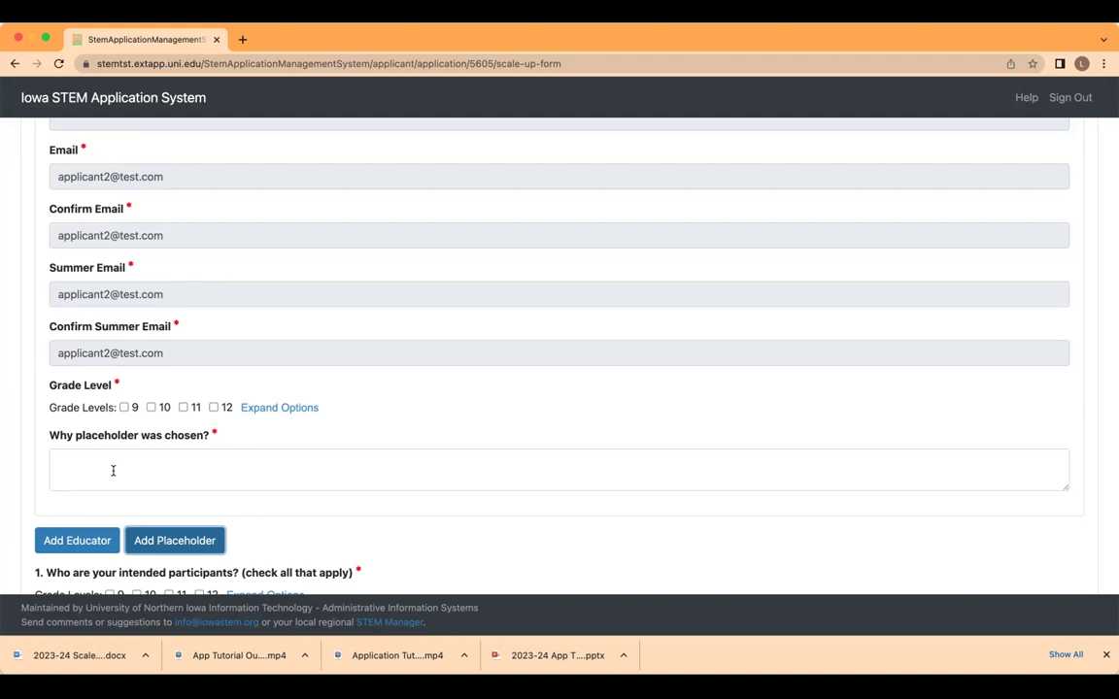
scroll(112, 466, "down", 1)
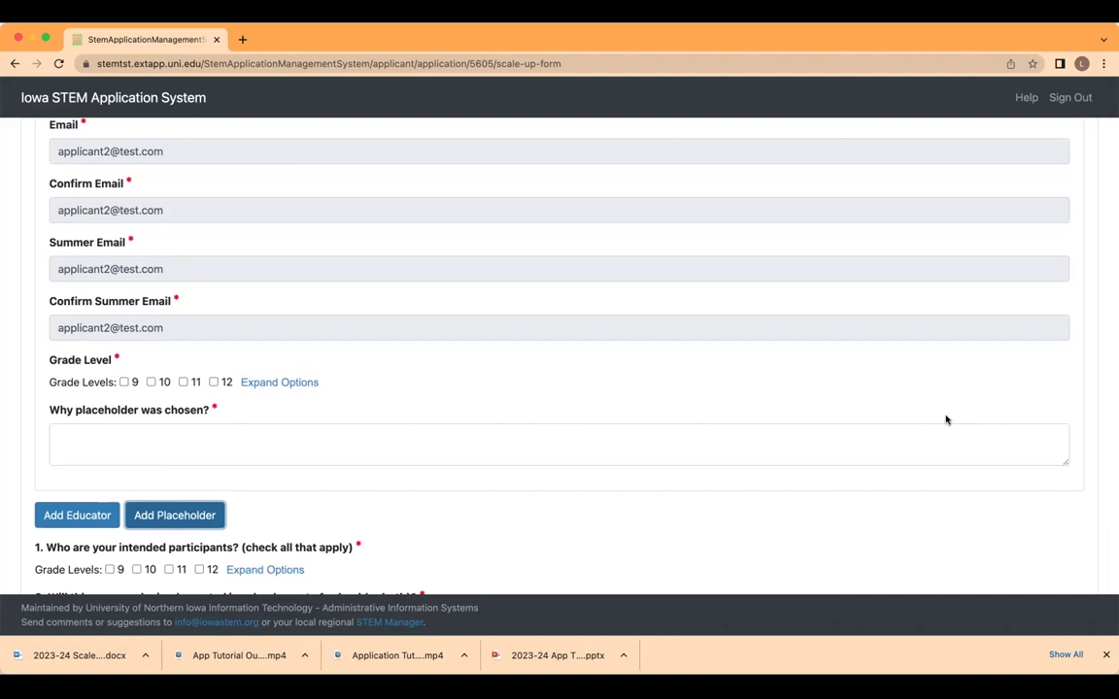
Step: Scroll through program questions 1–8 down to question 9's curriculum-fit text box
scroll(946, 420, "down", 5)
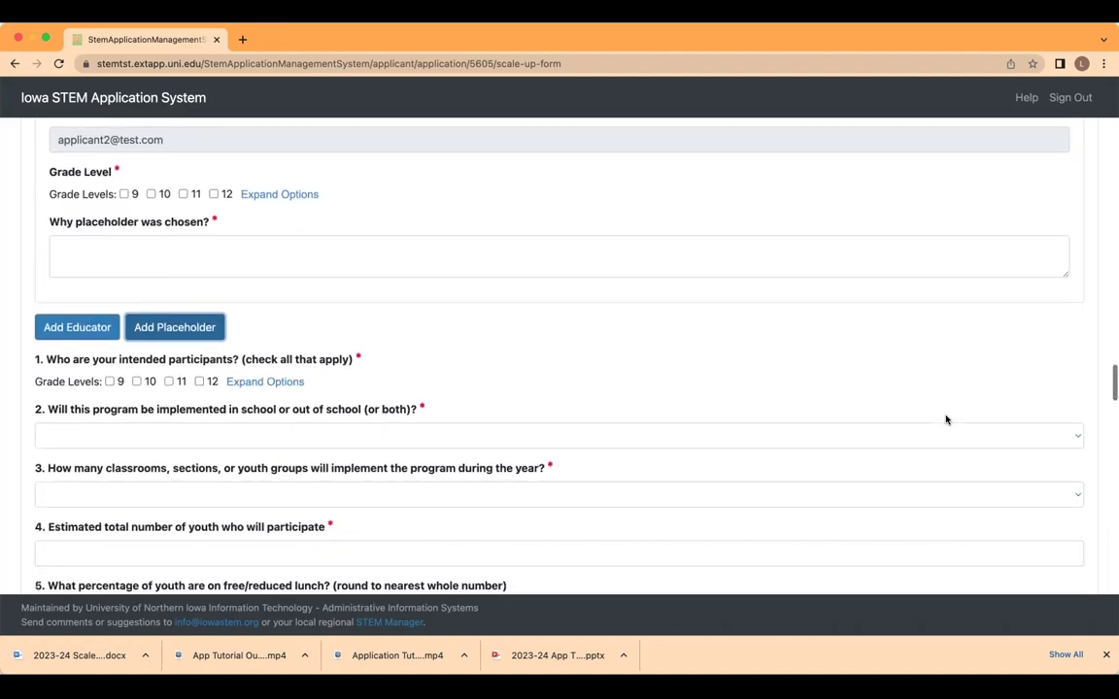
scroll(946, 420, "down", 4)
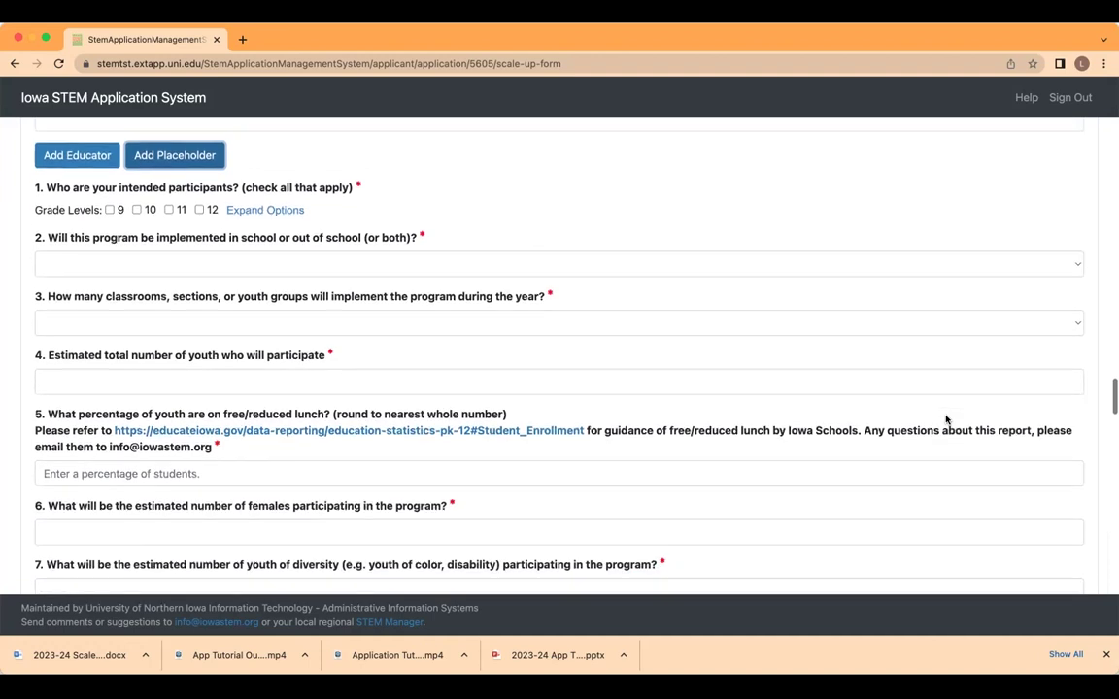
scroll(946, 419, "down", 3)
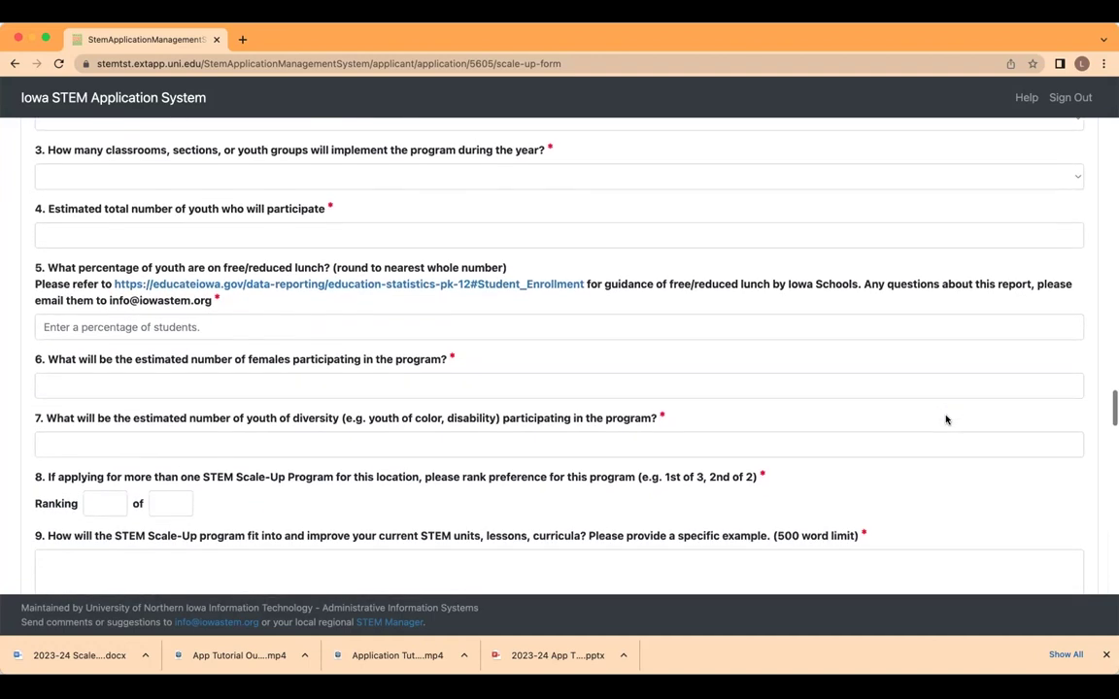
scroll(946, 415, "down", 2)
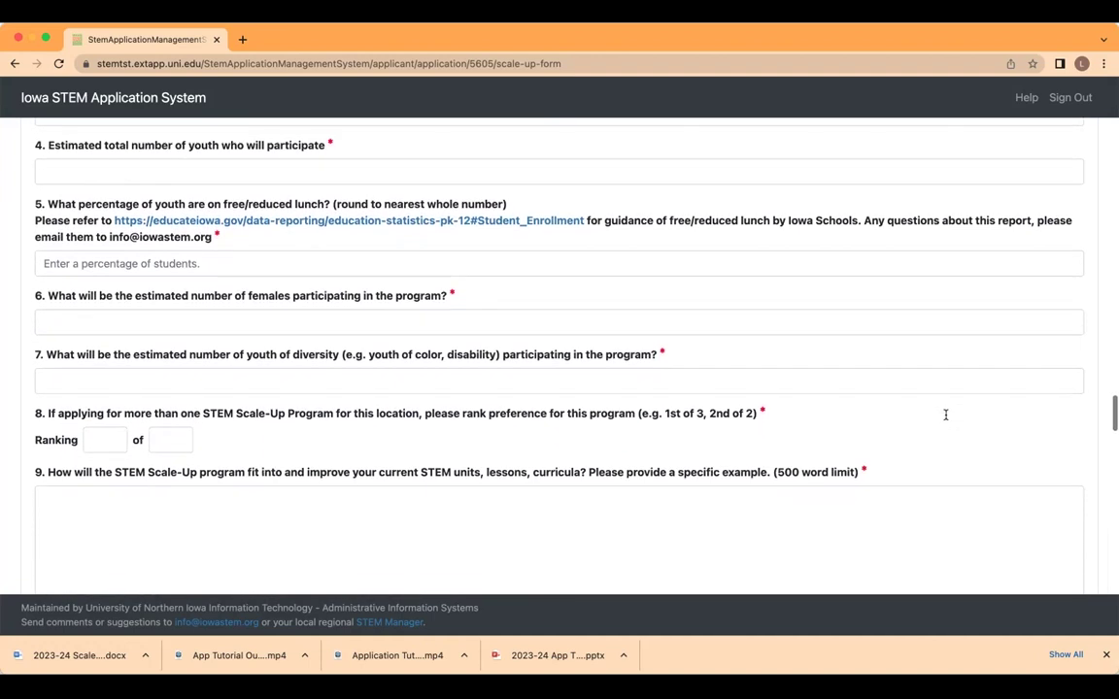
scroll(946, 418, "down", 2)
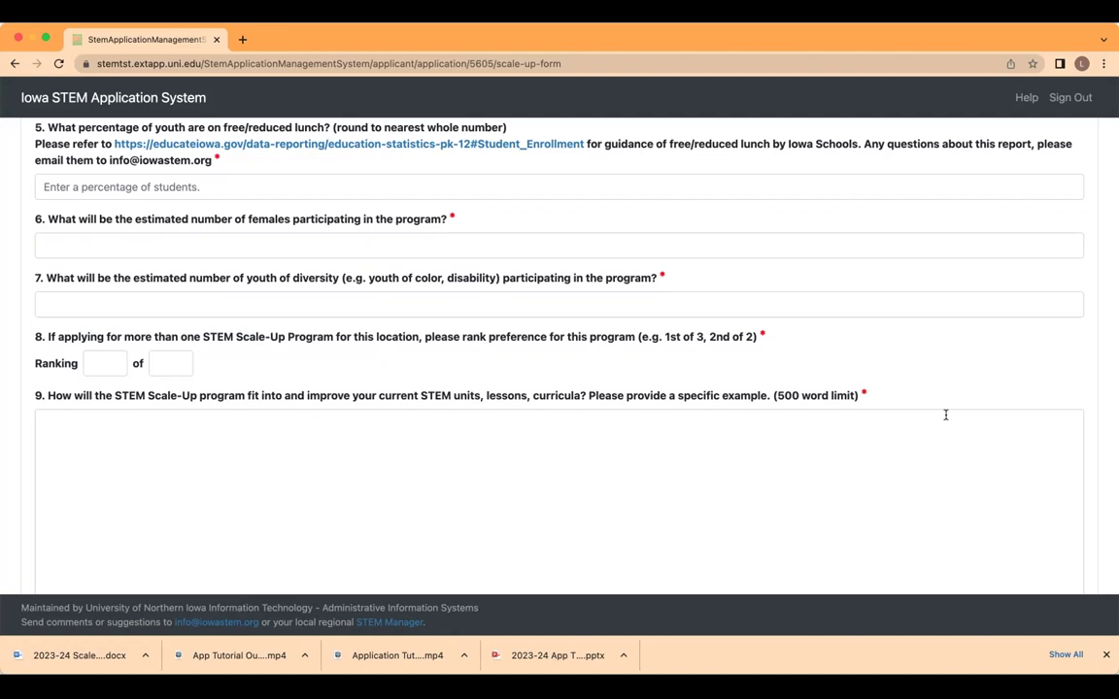
scroll(945, 414, "down", 3)
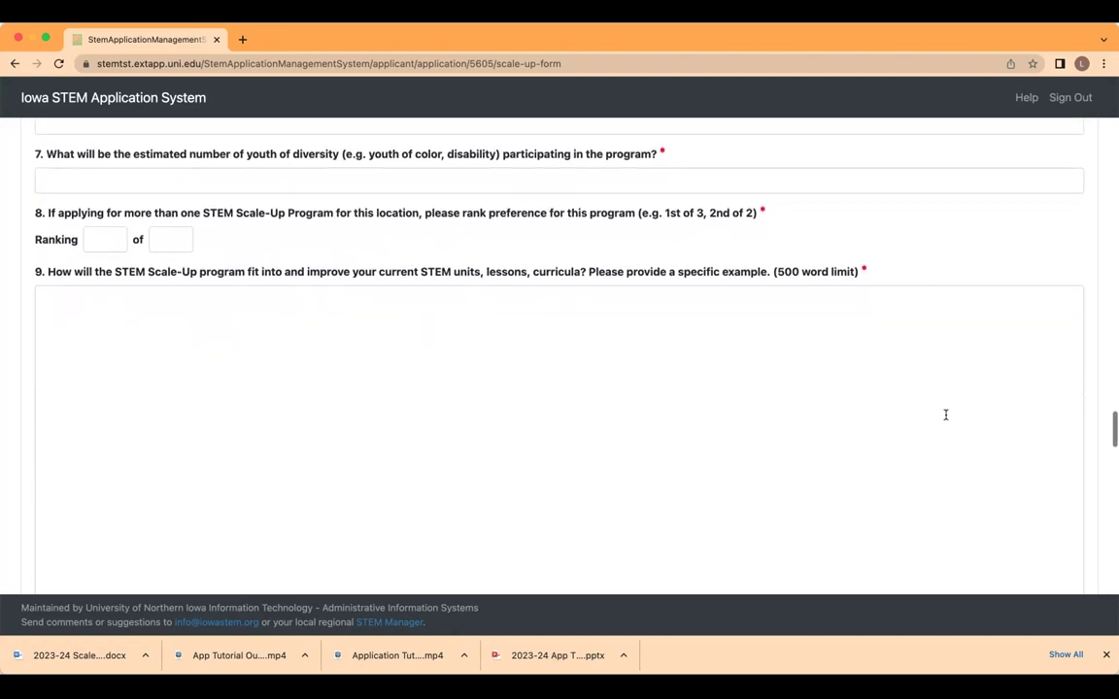
Step: Scroll past question 9 to the empty implementation-plan question 10, with question 11 below
scroll(945, 415, "down", 3)
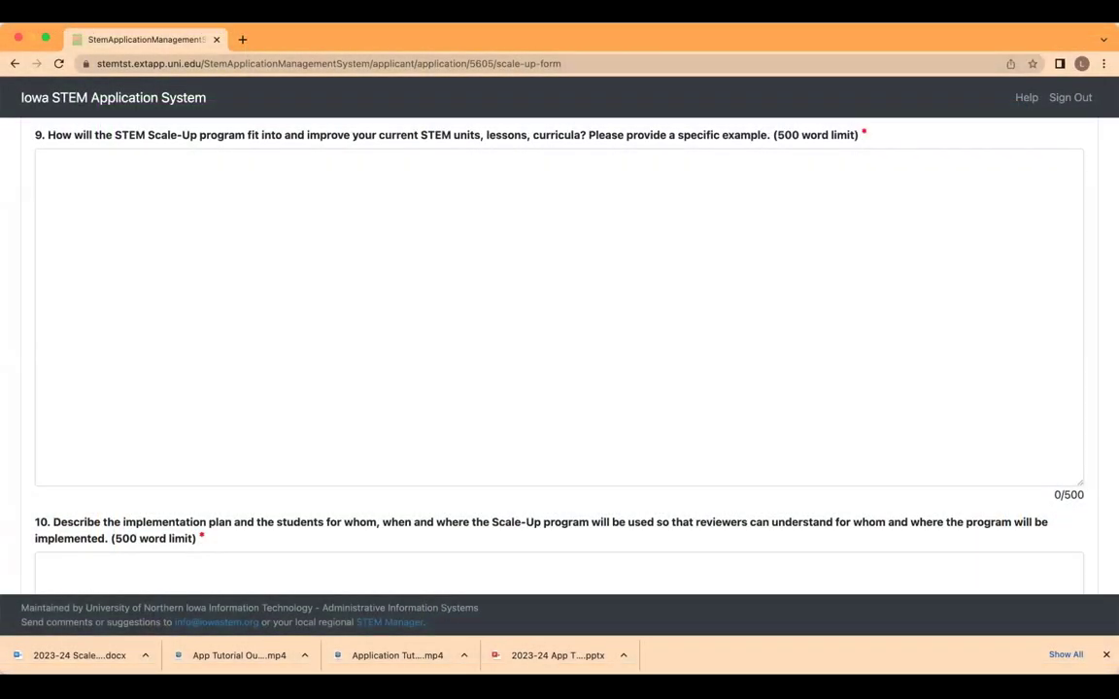
scroll(894, 393, "down", 5)
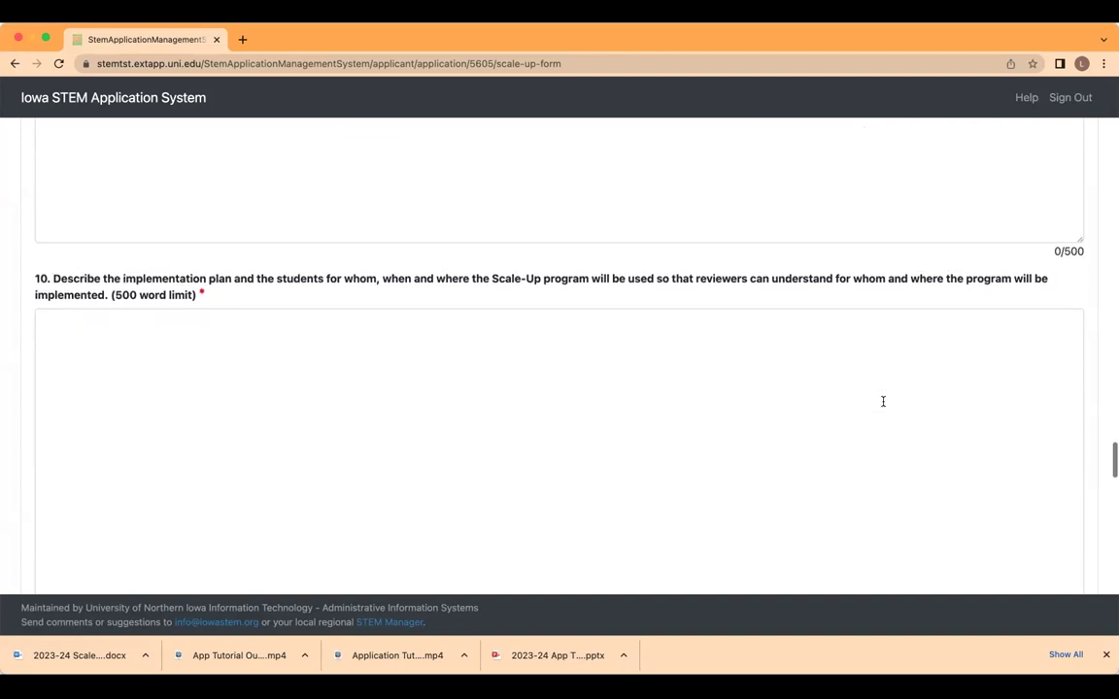
scroll(883, 401, "down", 3)
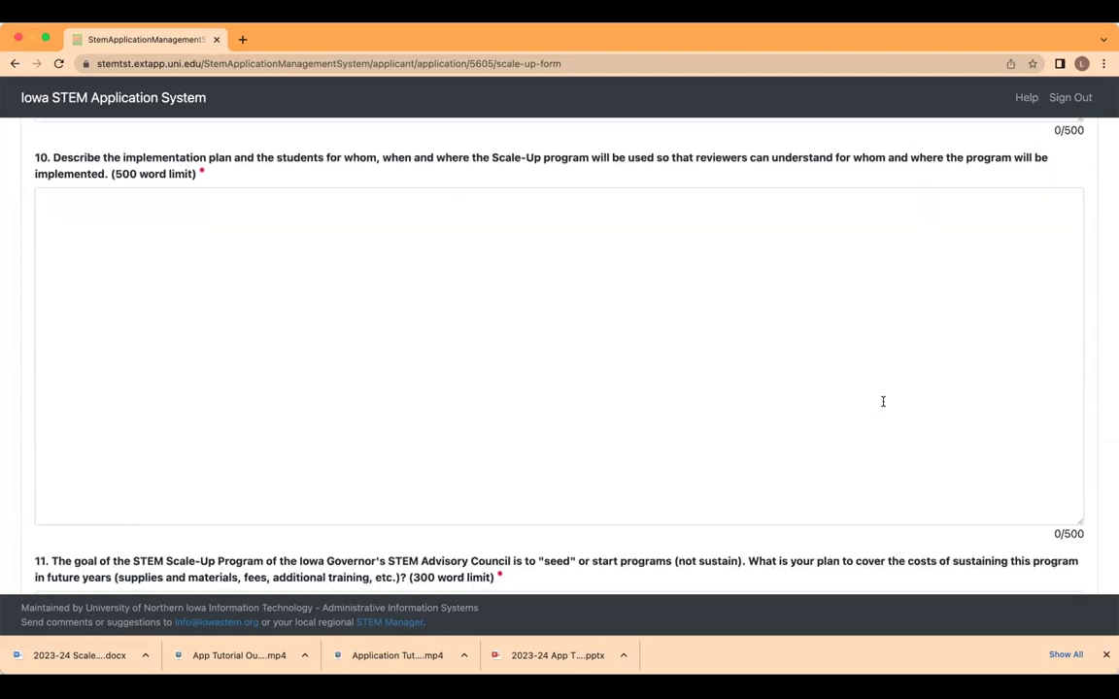
scroll(882, 401, "down", 1)
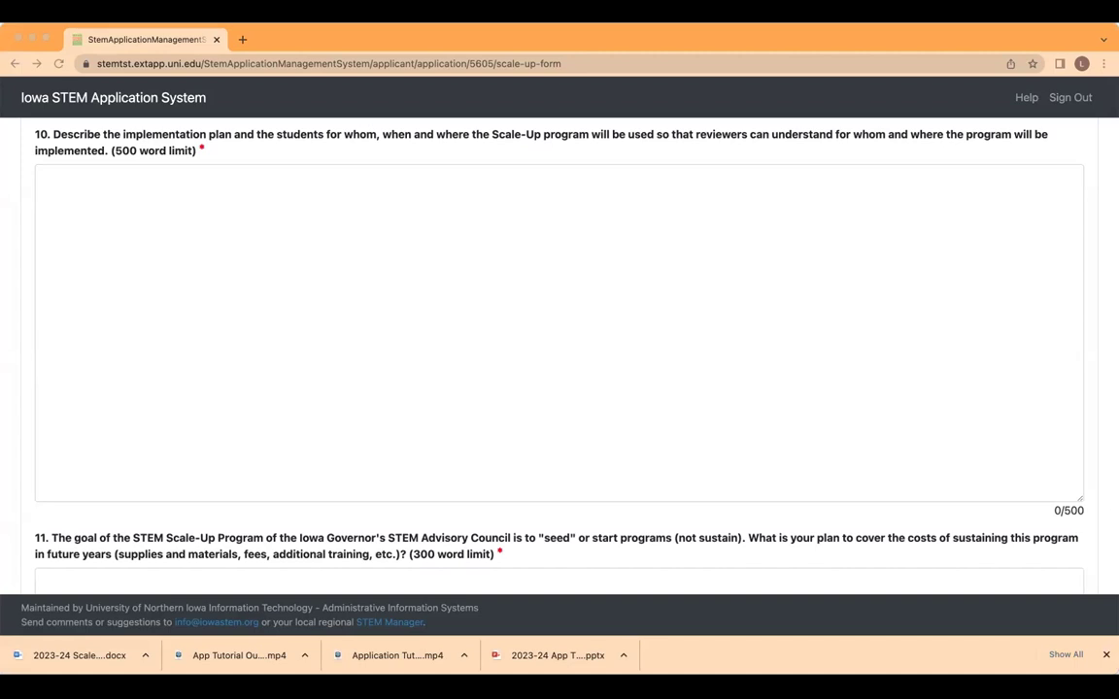
Step: Scroll down to question 12 on high-need groups and the acknowledgement checkbox
scroll(982, 476, "down", 10)
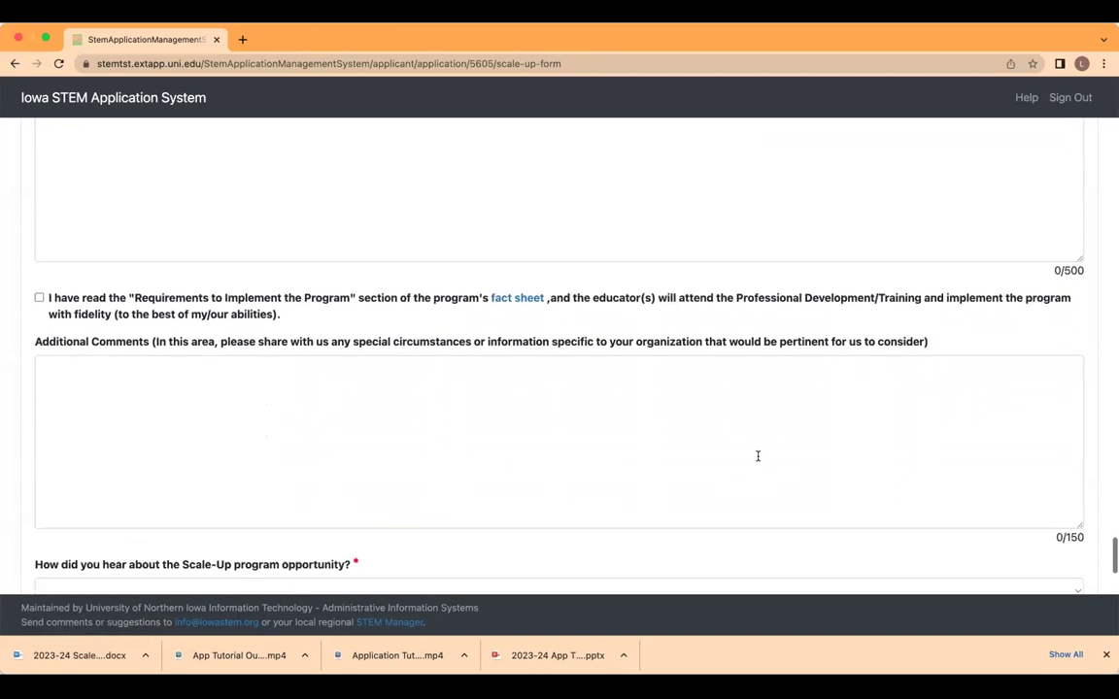
Step: Scroll to the form's end, showing the final question and the Save and Exit and Submit buttons
scroll(758, 456, "down", 4)
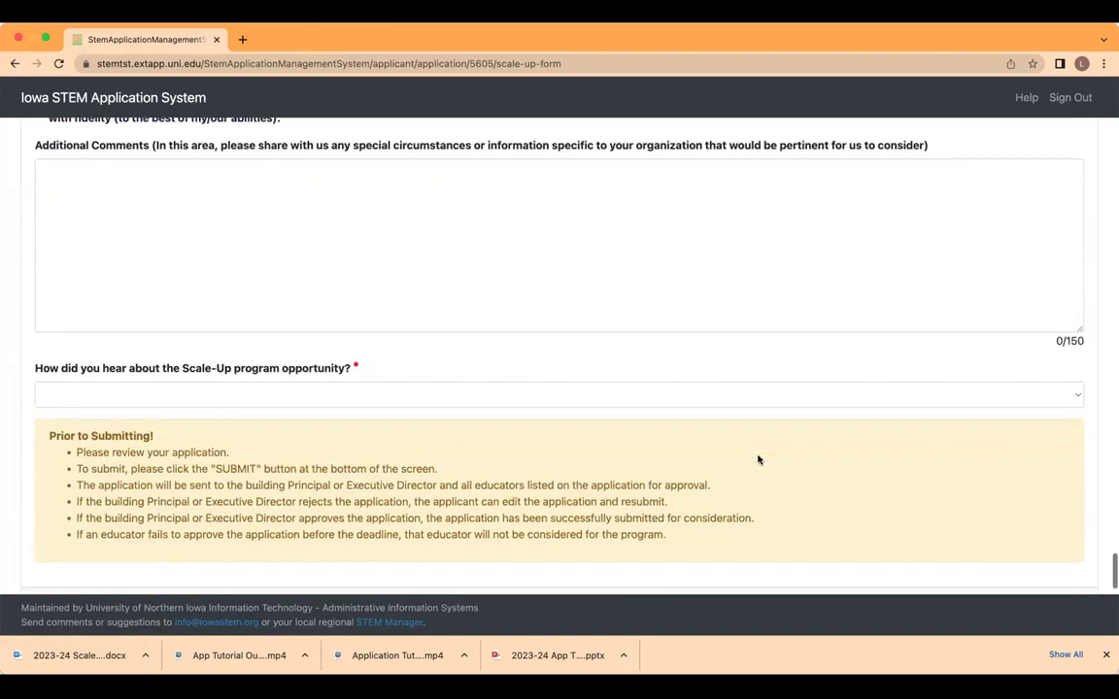
scroll(758, 459, "down", 2)
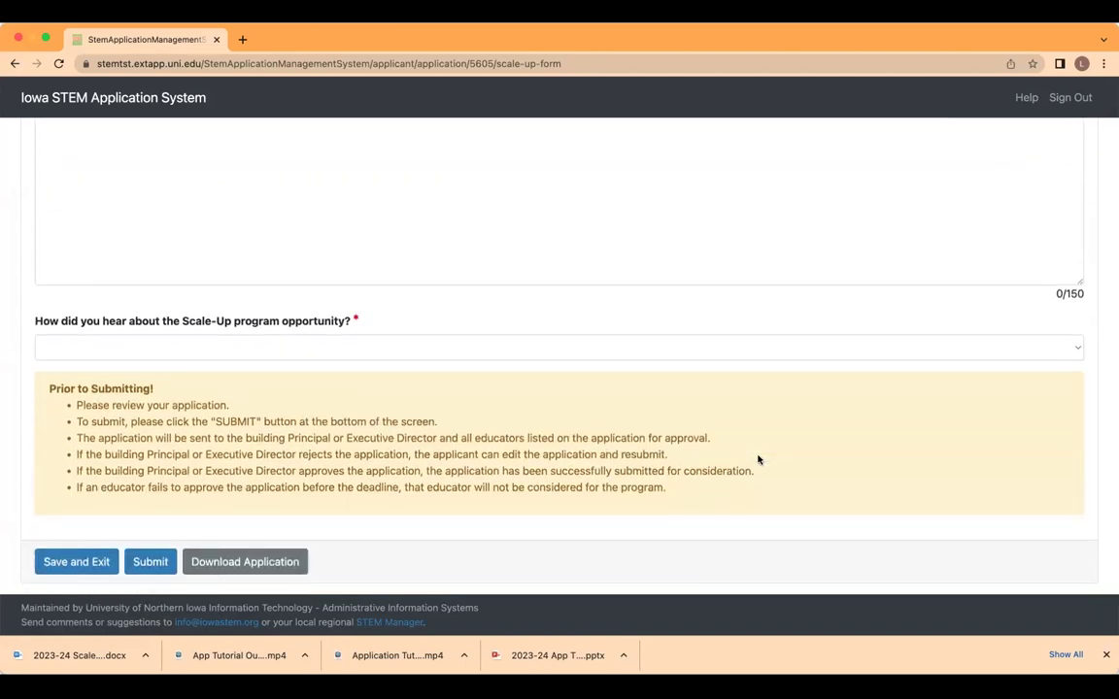